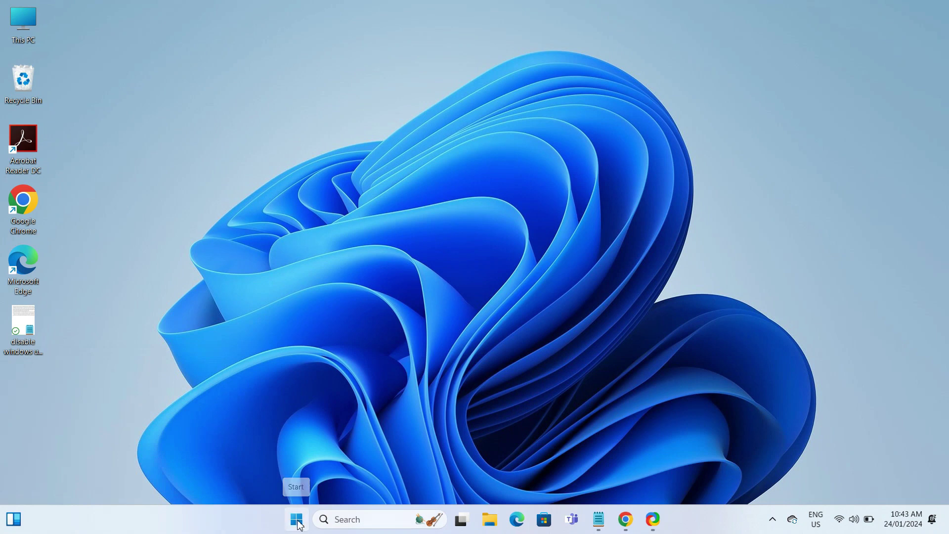
Run services.msc from the Start button's right-click menu to launch the Services console
right_click(298, 522)
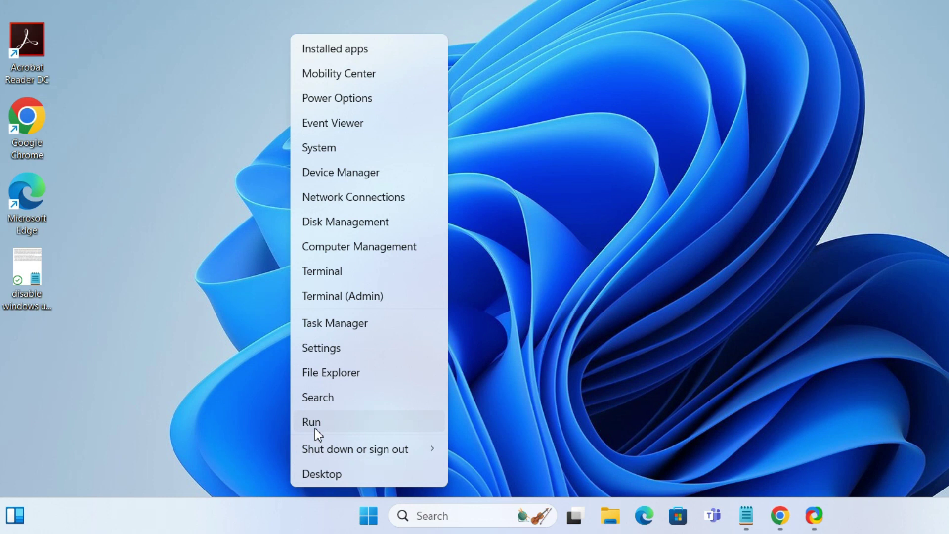
left_click(315, 428)
type("services")
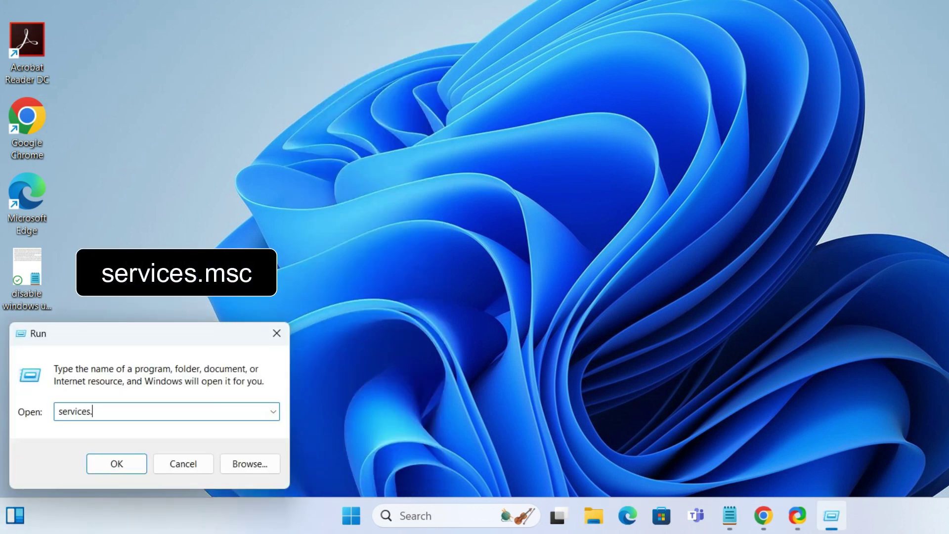
type(".msc")
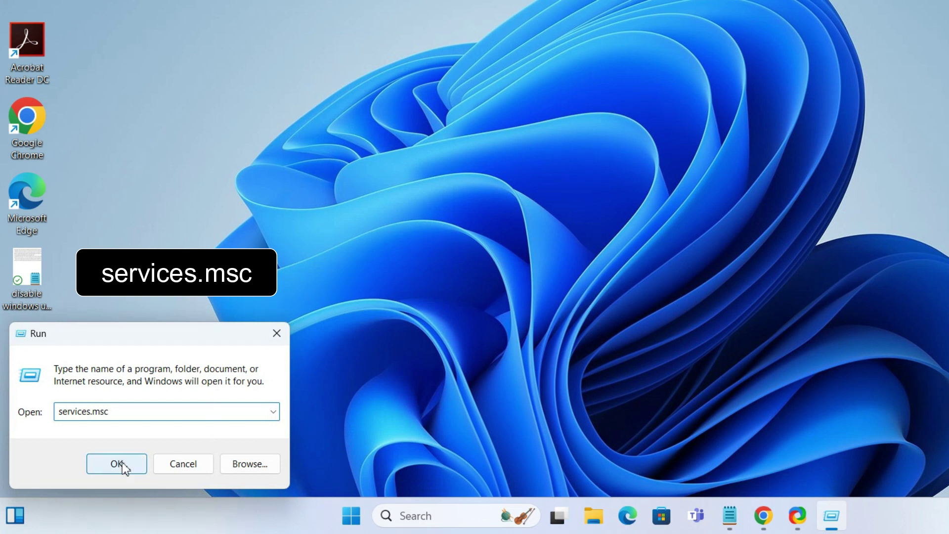
left_click(123, 462)
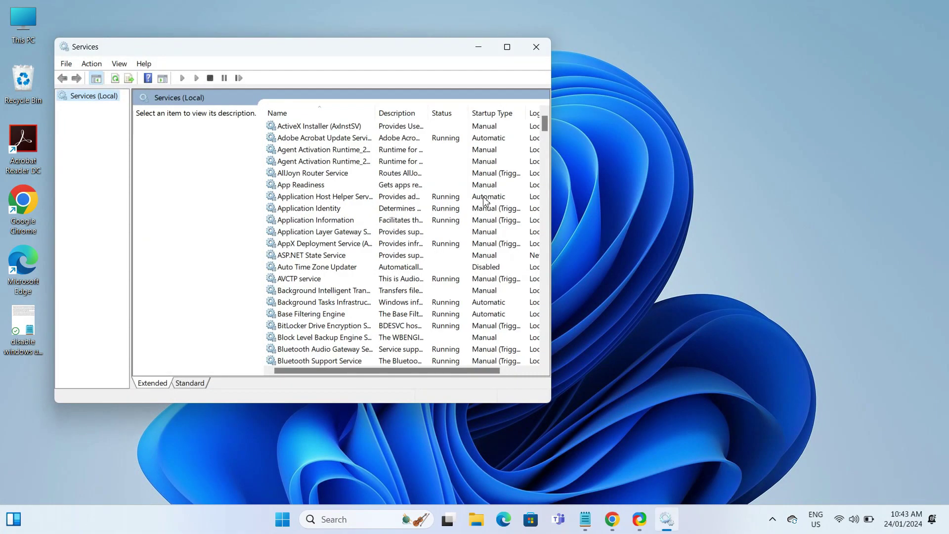
Maximize Services and select the Windows Update service by jumping to the W entries
left_click(507, 50)
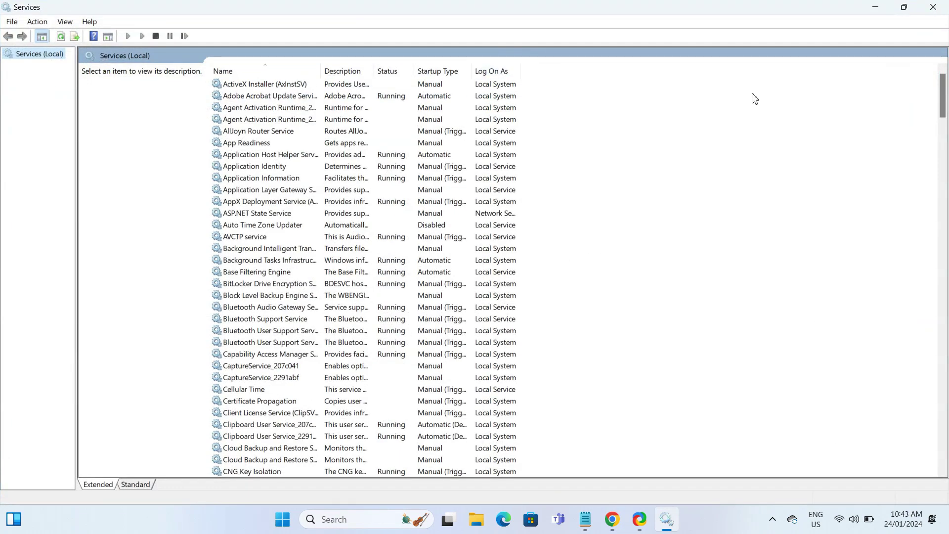
left_click(289, 88)
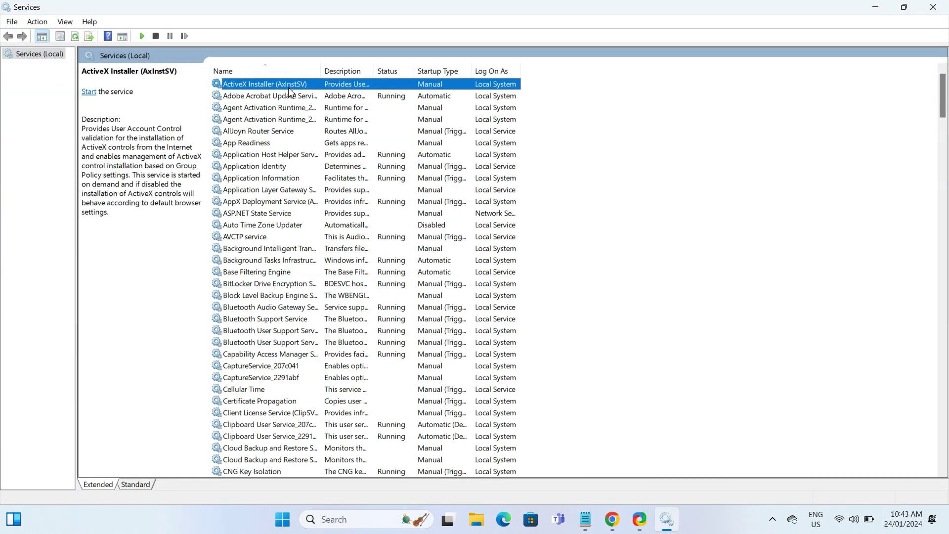
key("w")
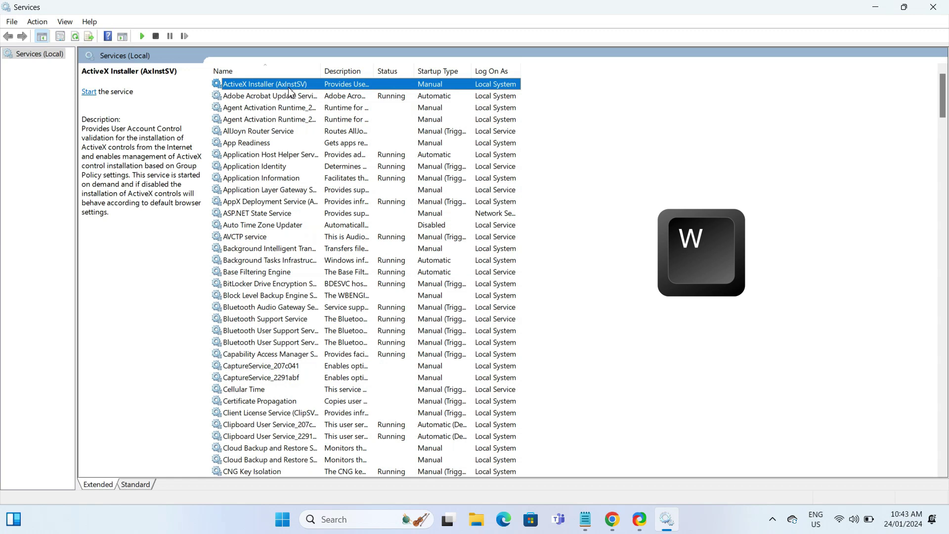
key("w")
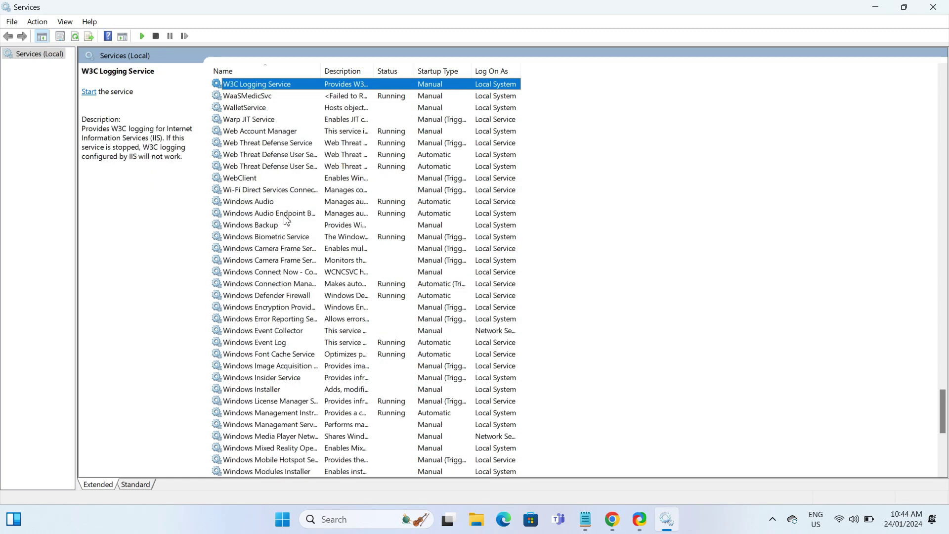
scroll(284, 283, "down", 9)
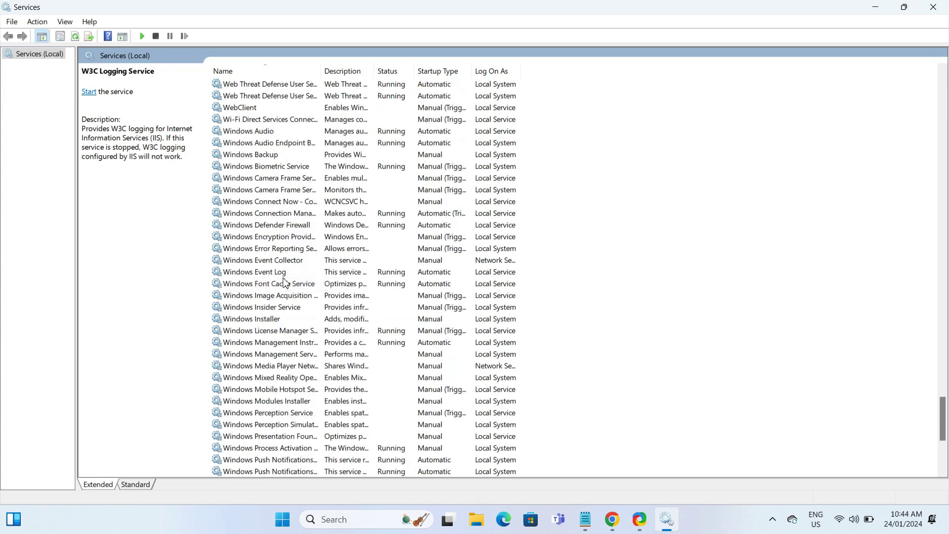
left_click(271, 324)
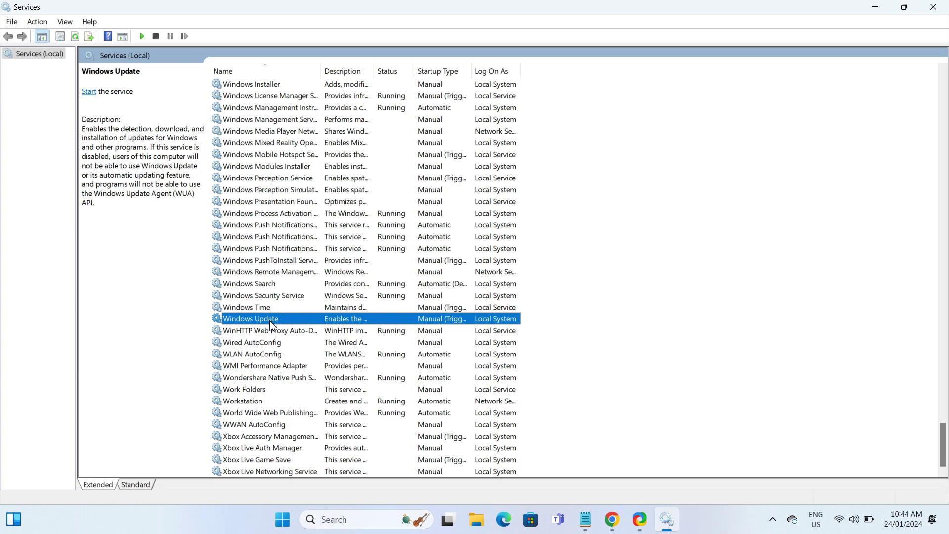
Change Windows Update's startup type from Manual (Trigger Start) to Disabled and apply it
right_click(271, 325)
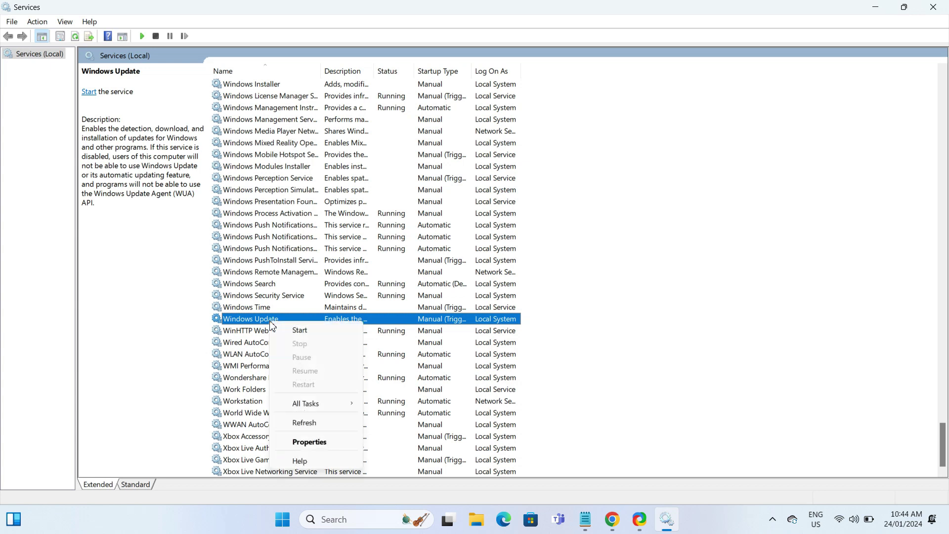
left_click(309, 443)
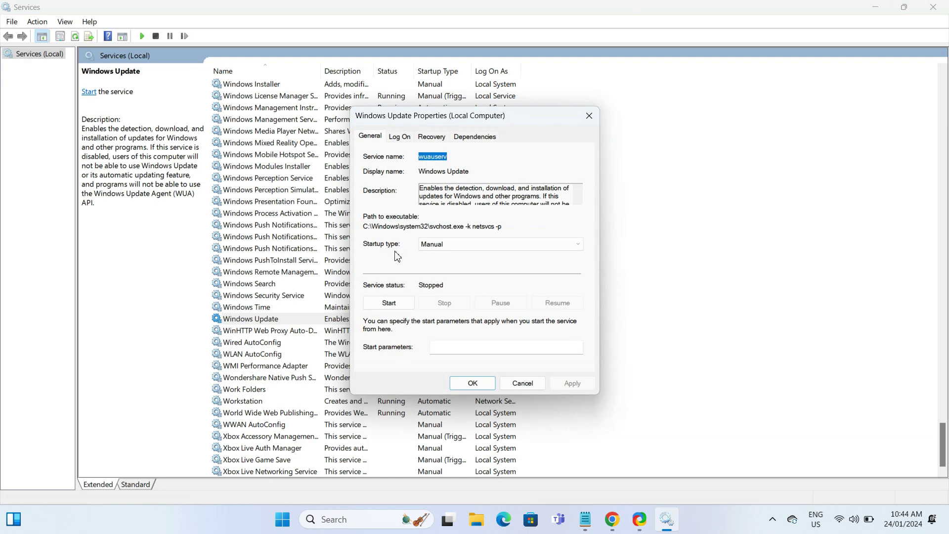
left_click(477, 246)
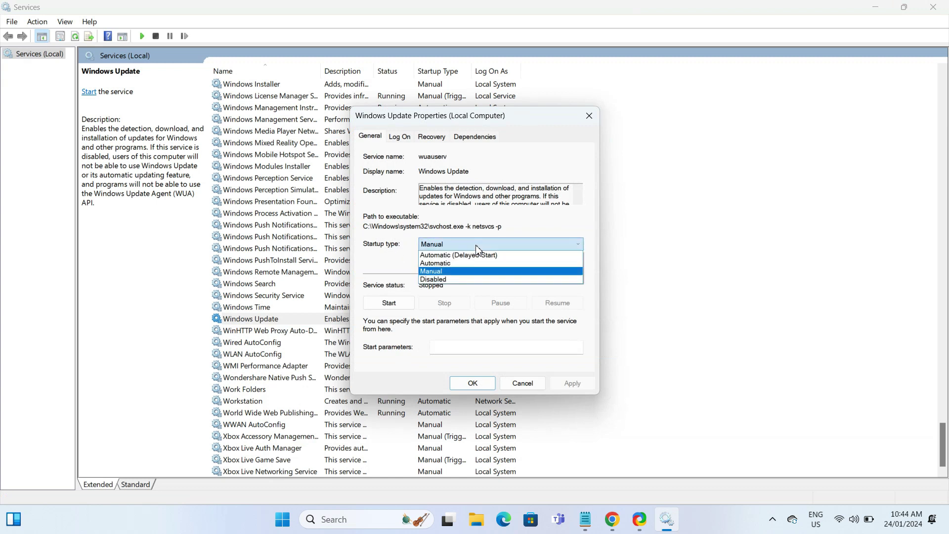
left_click(467, 280)
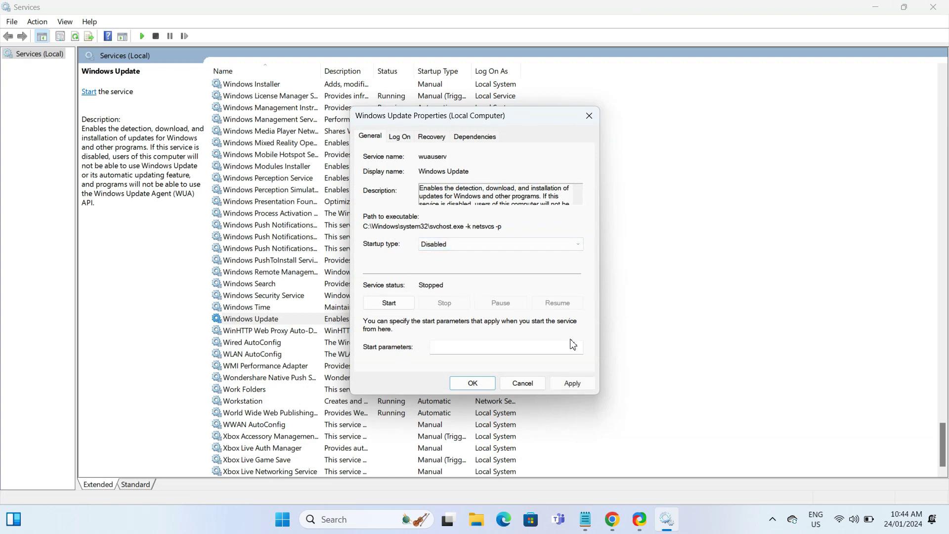
left_click(574, 388)
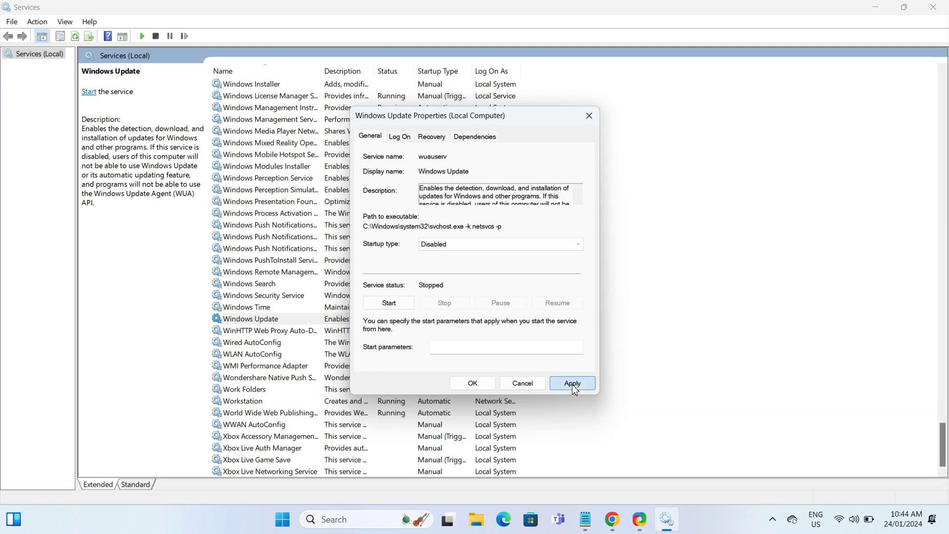
left_click(476, 384)
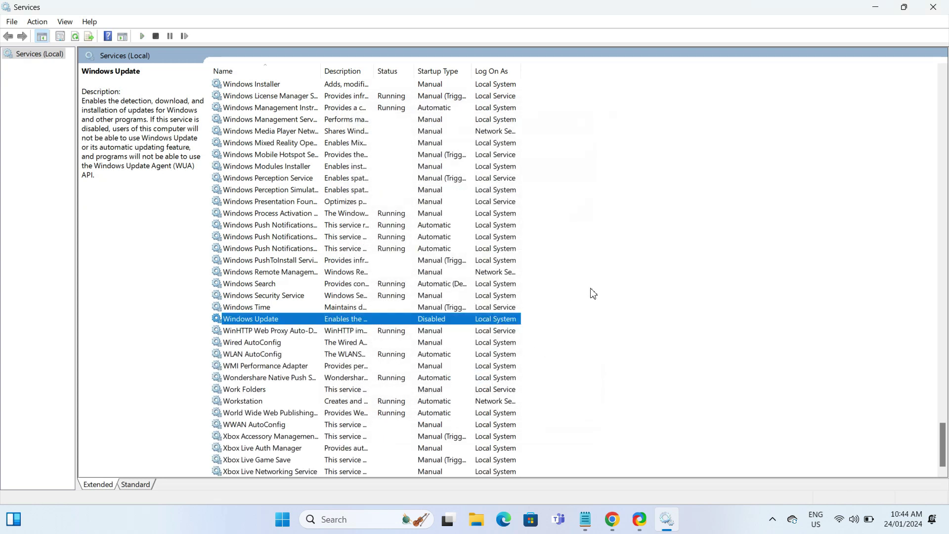
Close Services and launch regedit through Win+R
left_click(933, 8)
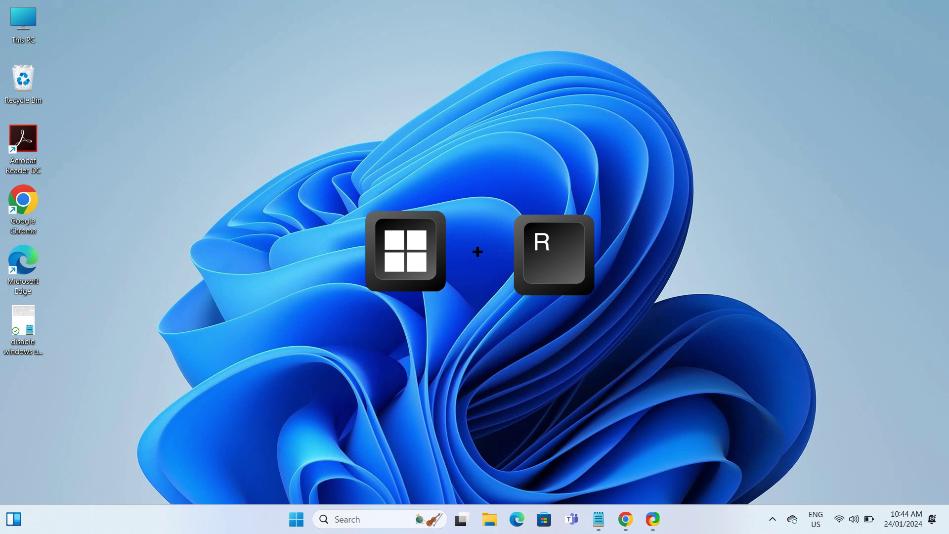
key("super+r")
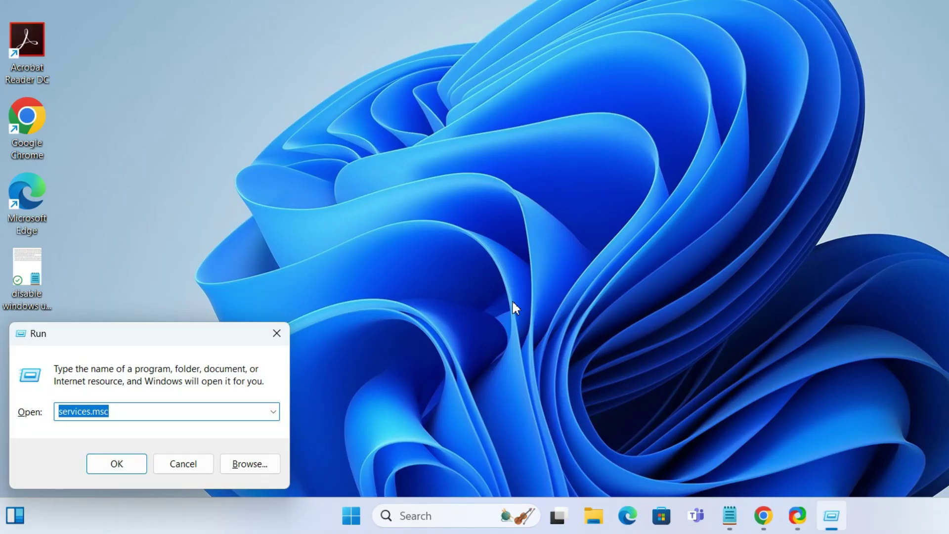
type("re")
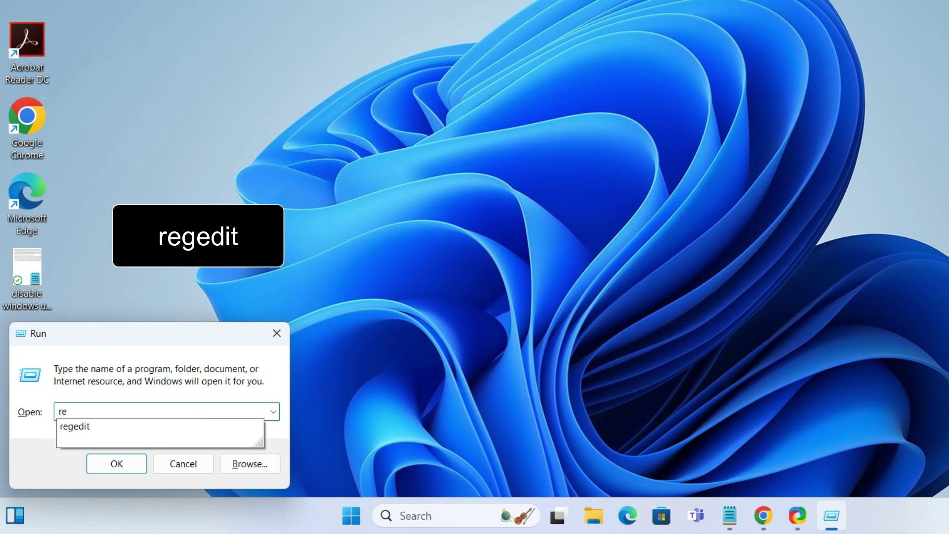
type("gedit")
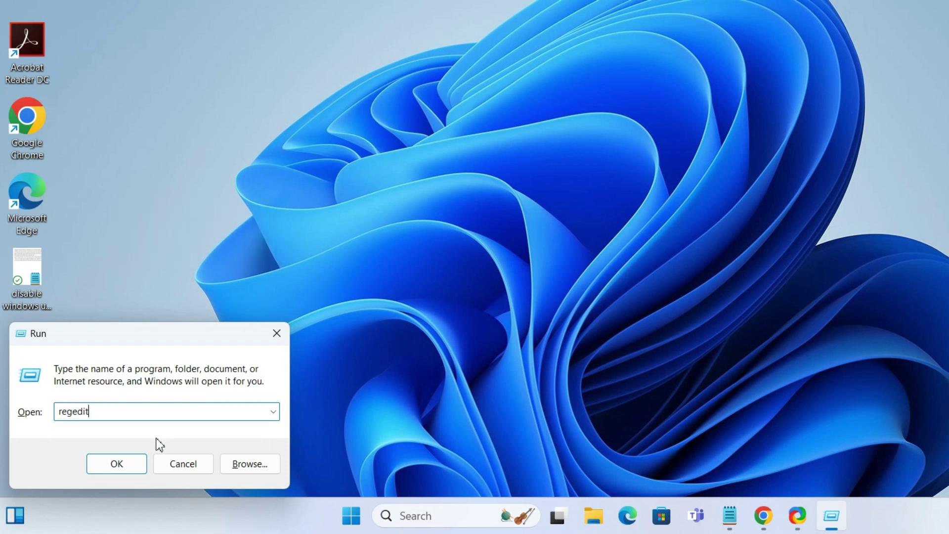
left_click(128, 467)
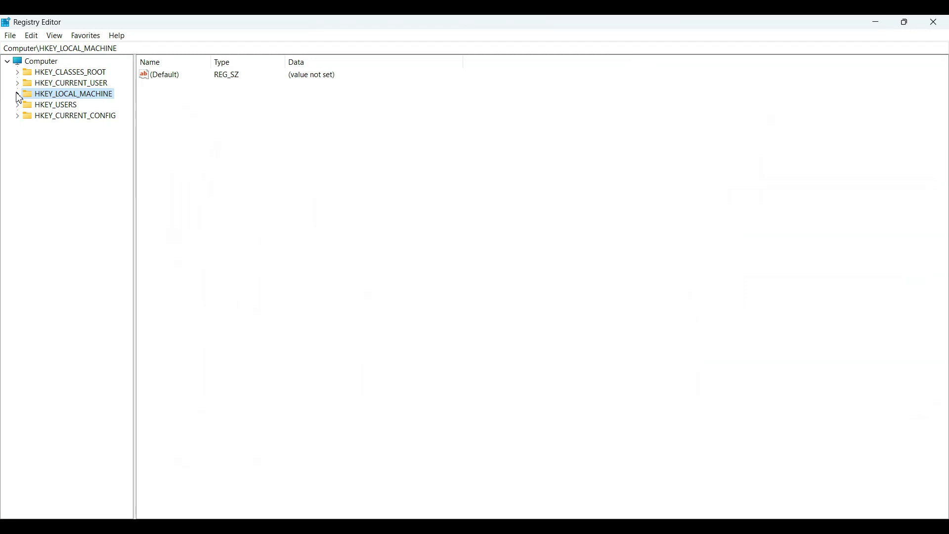
Expand HKEY_LOCAL_MACHINE, SOFTWARE, Policies and Microsoft in the registry tree
left_click(17, 94)
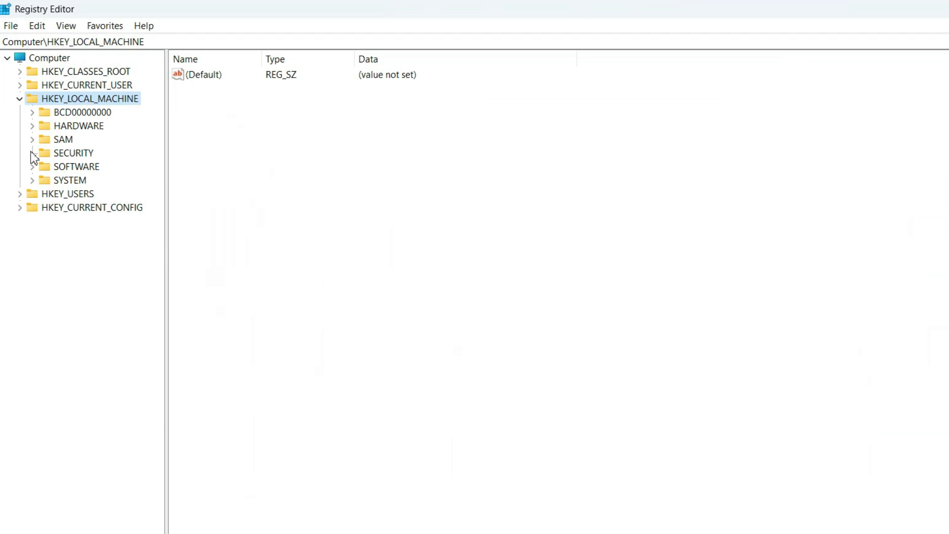
left_click(32, 153)
left_click(32, 167)
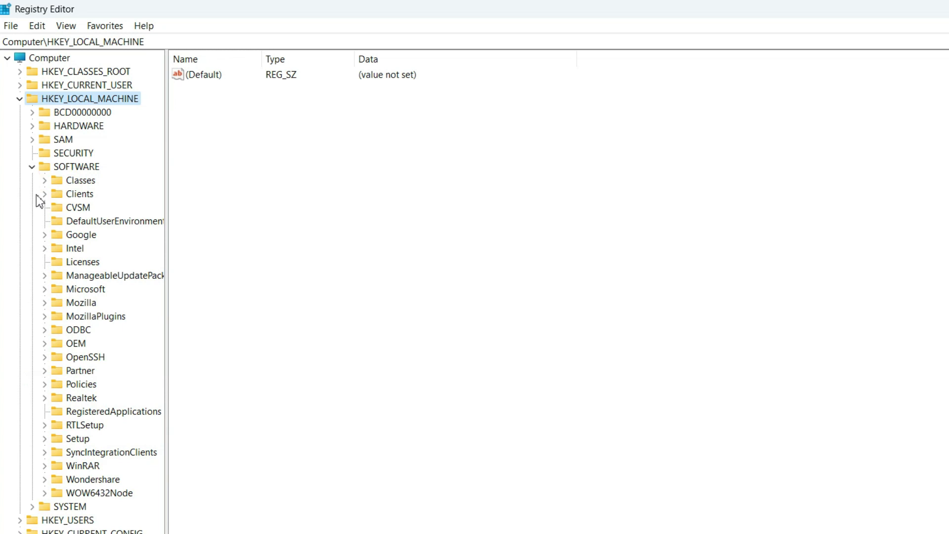
left_click(44, 385)
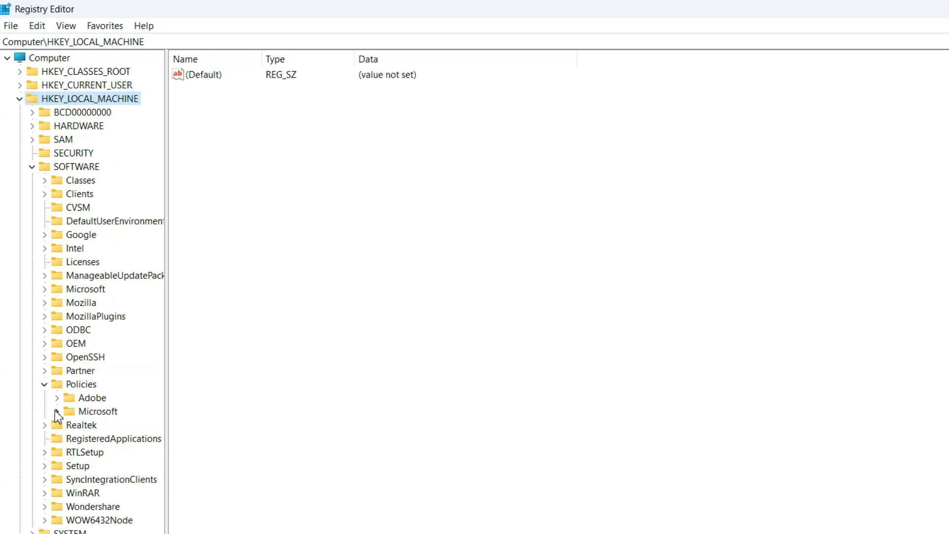
left_click(56, 412)
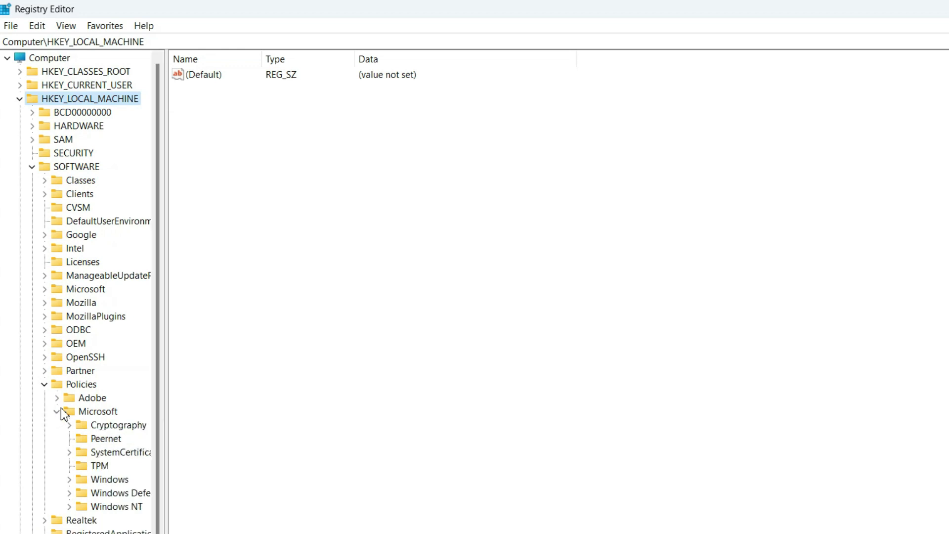
Add a key named WindowsUpdate under Policies\Microsoft\Windows
right_click(118, 482)
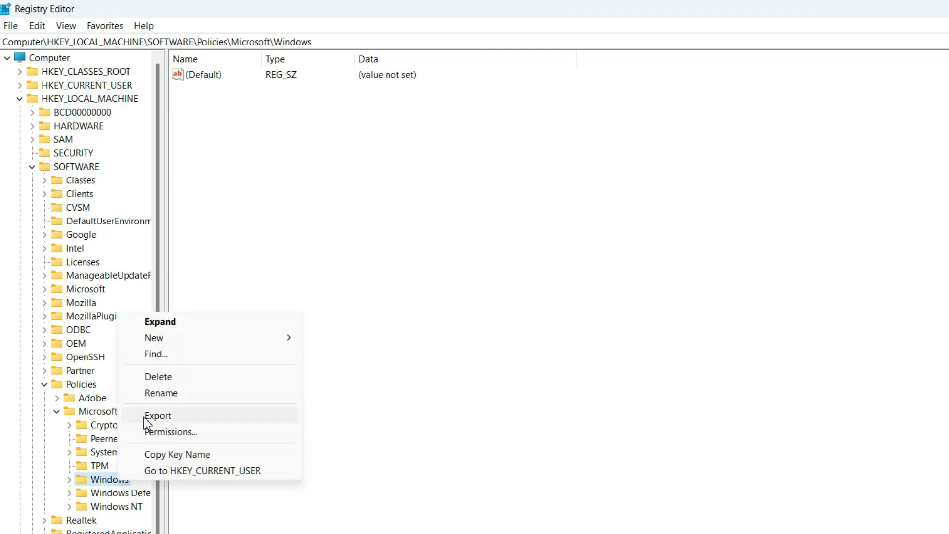
mouse_move(195, 346)
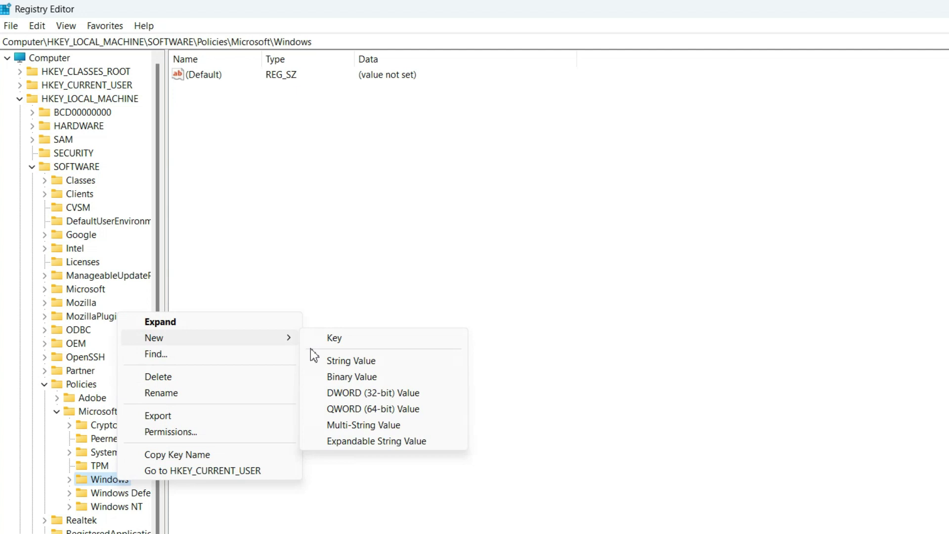
left_click(349, 342)
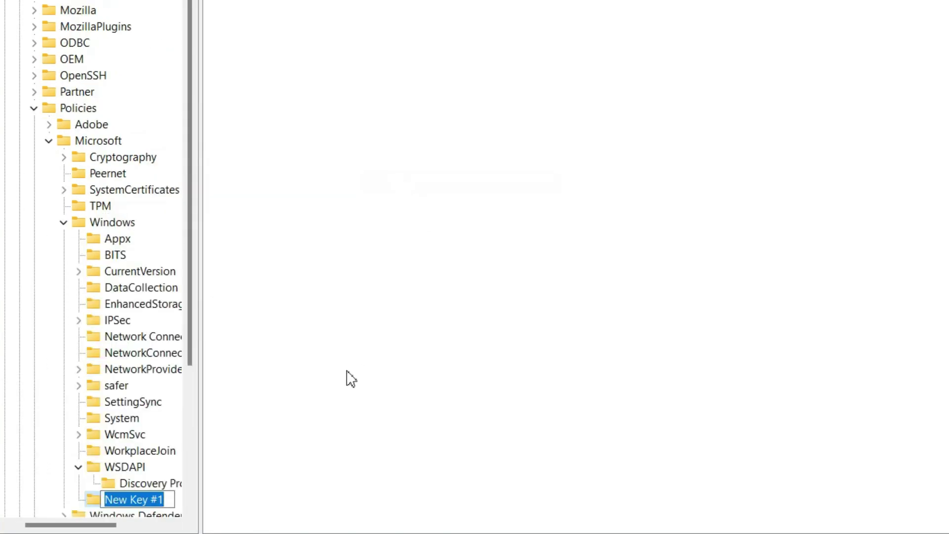
type("Window")
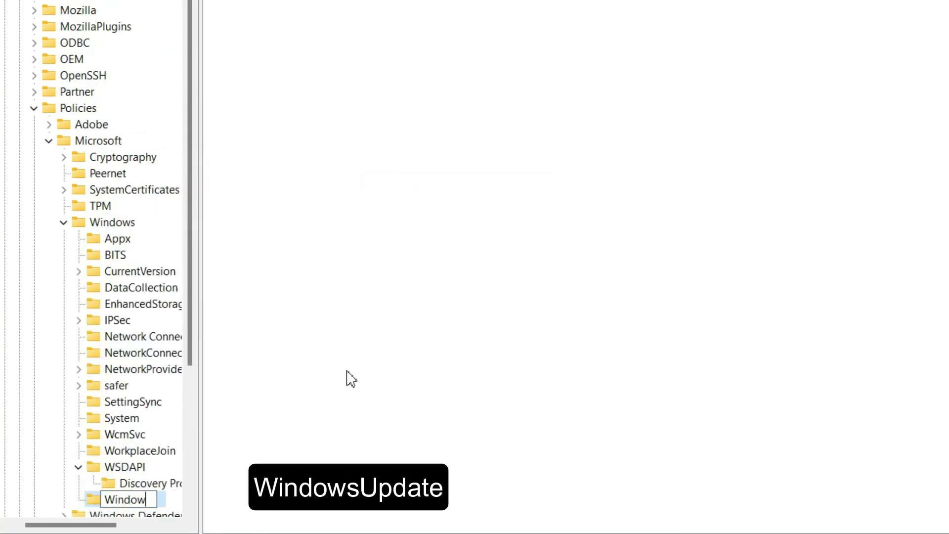
type("sUpdate")
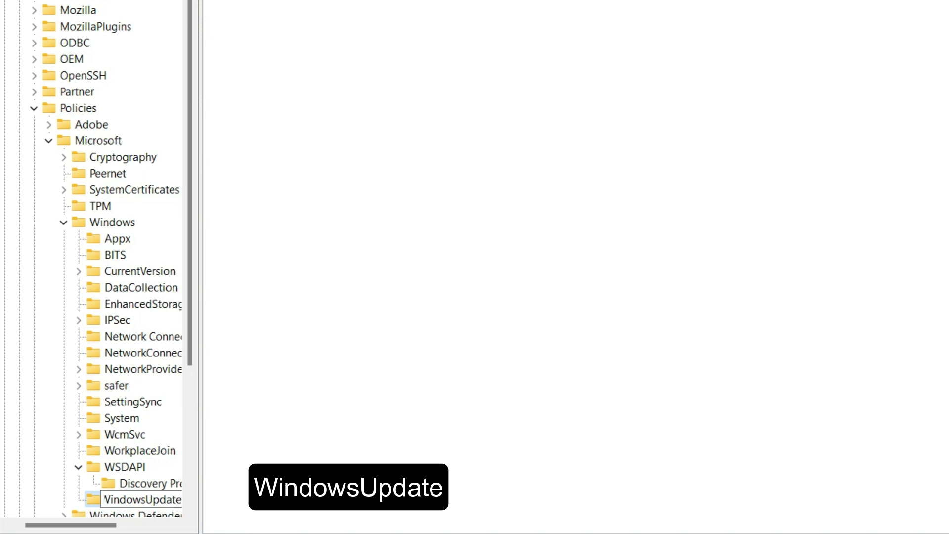
key("Return")
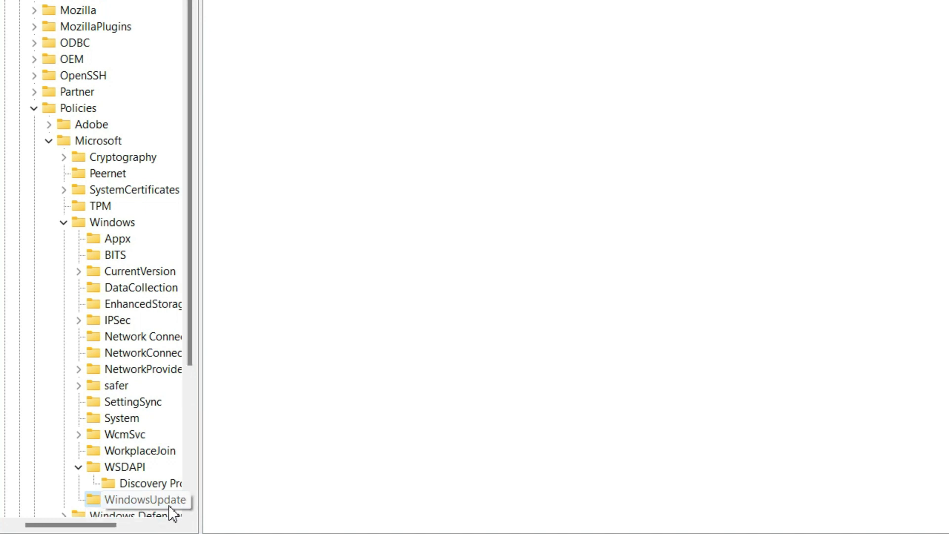
Create a subkey named AU inside the WindowsUpdate key
right_click(128, 506)
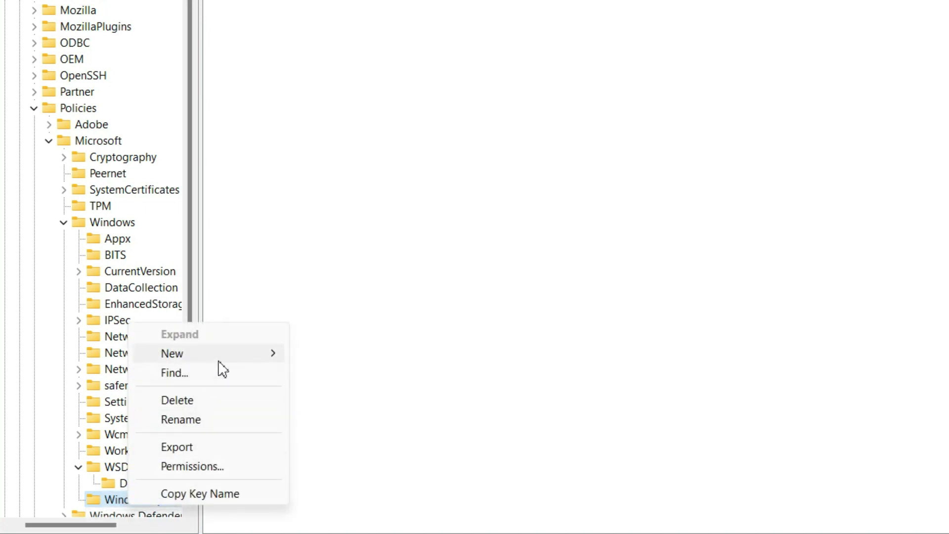
mouse_move(233, 361)
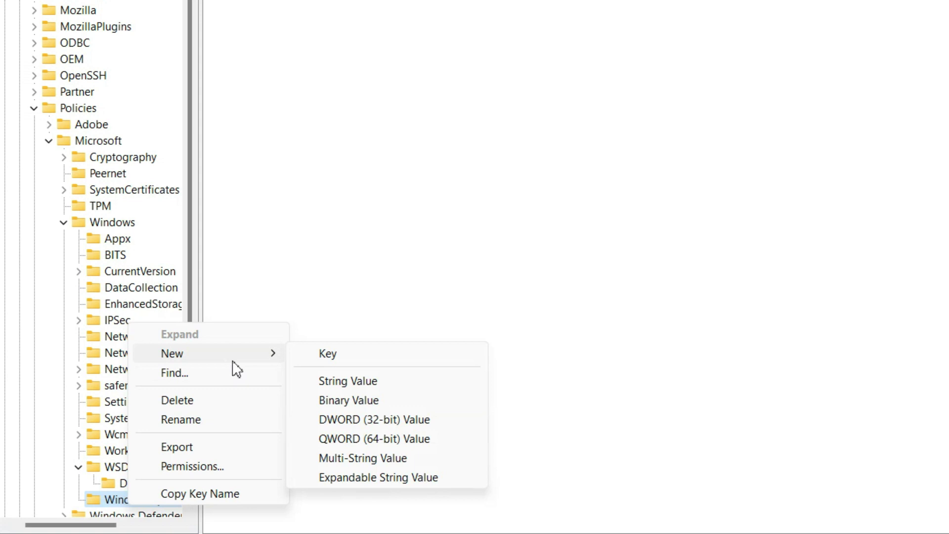
left_click(323, 358)
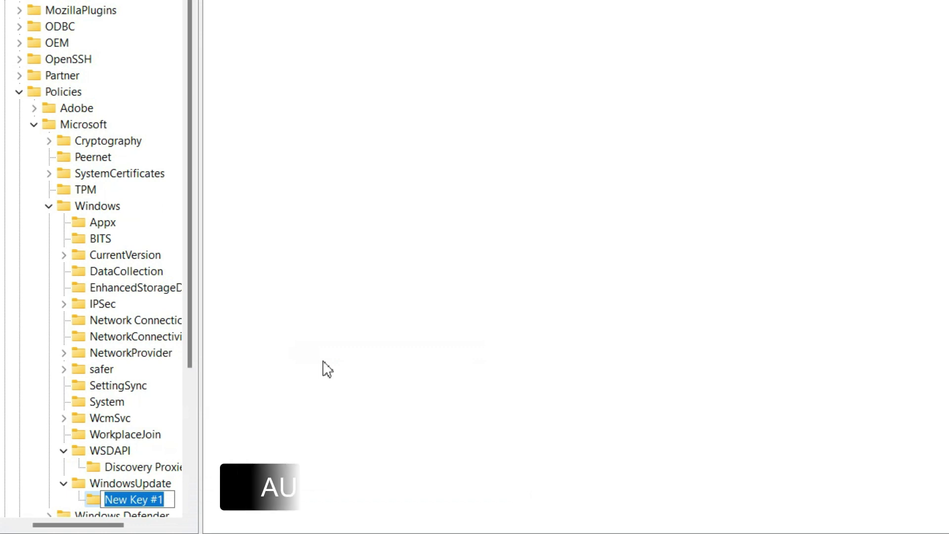
type("AU")
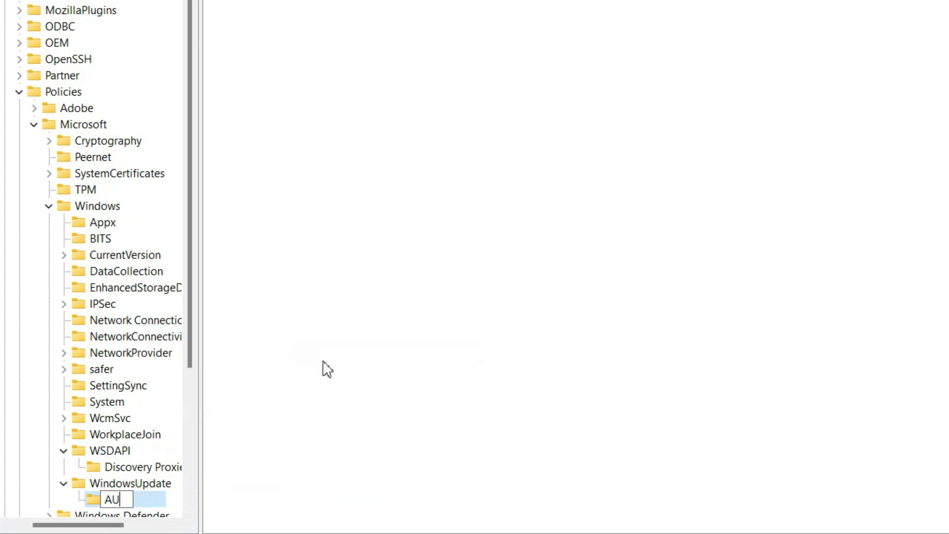
key("Return")
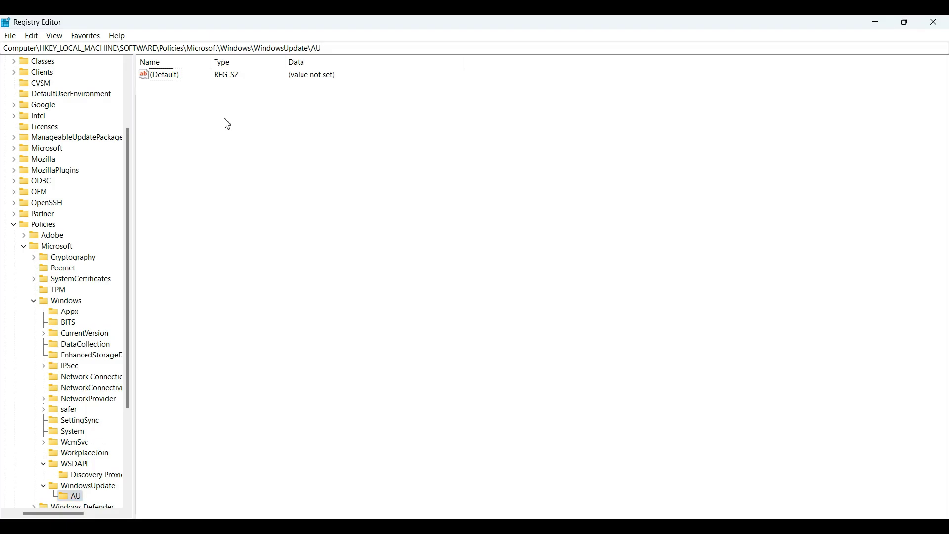
Add a DWORD (32-bit) value named NoAutoUpdate in the AU key
right_click(225, 124)
mouse_move(247, 130)
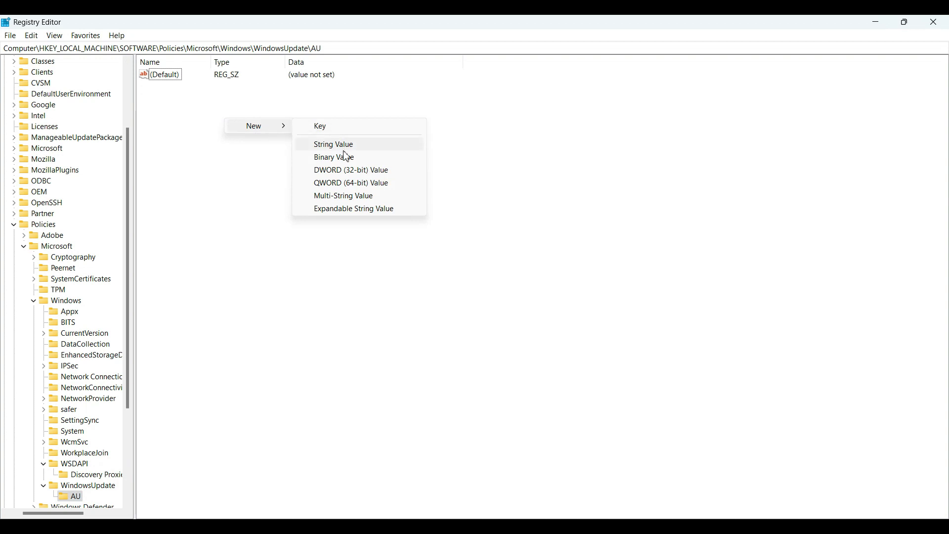
left_click(348, 171)
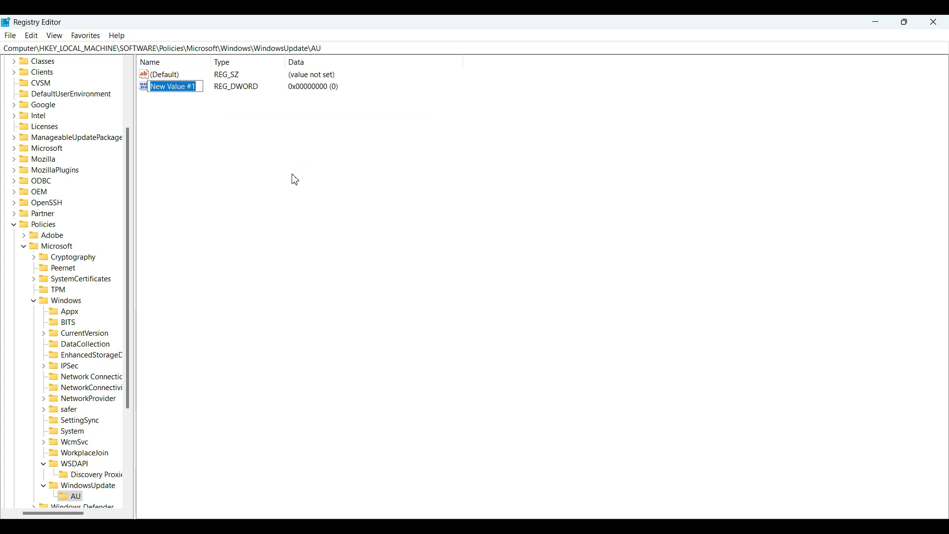
type("No")
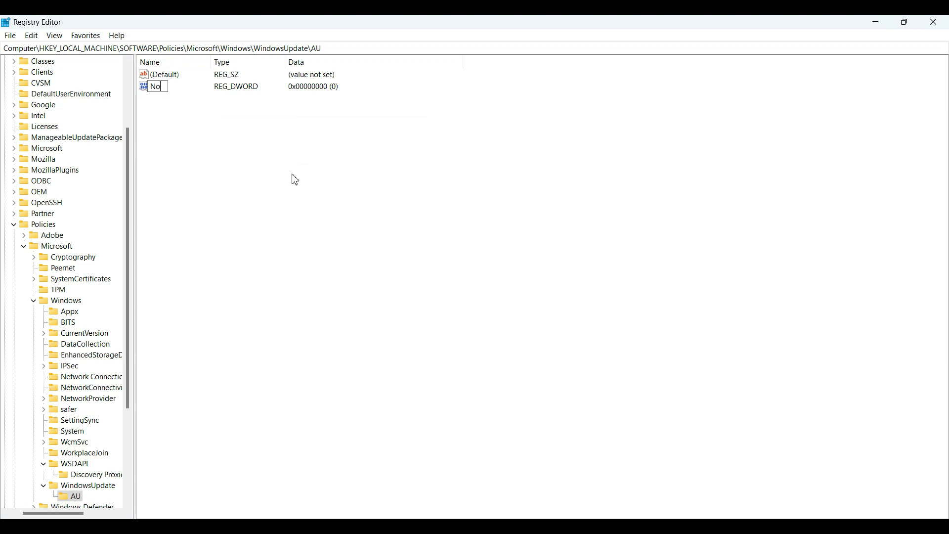
type("AutoUp")
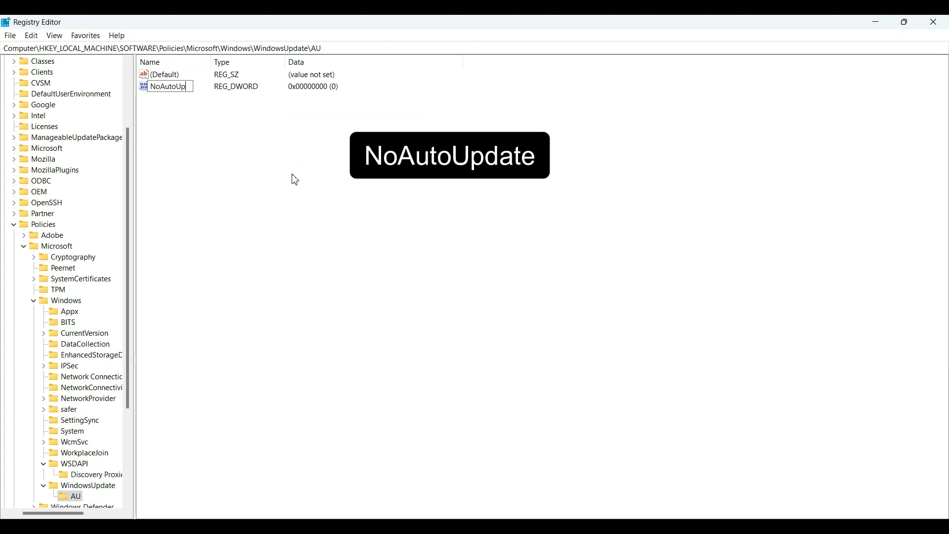
type("date")
key("Return")
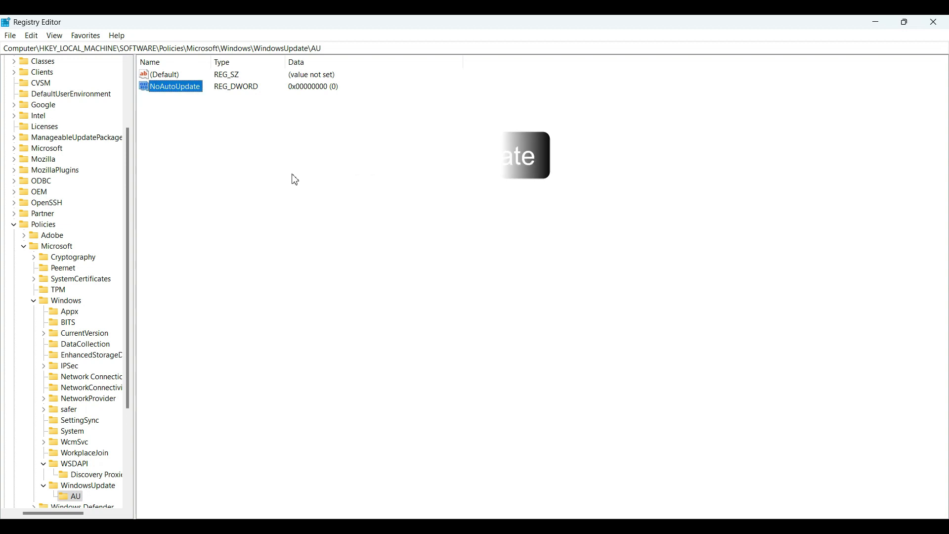
Change NoAutoUpdate's value data from 0 to 1
double_click(190, 89)
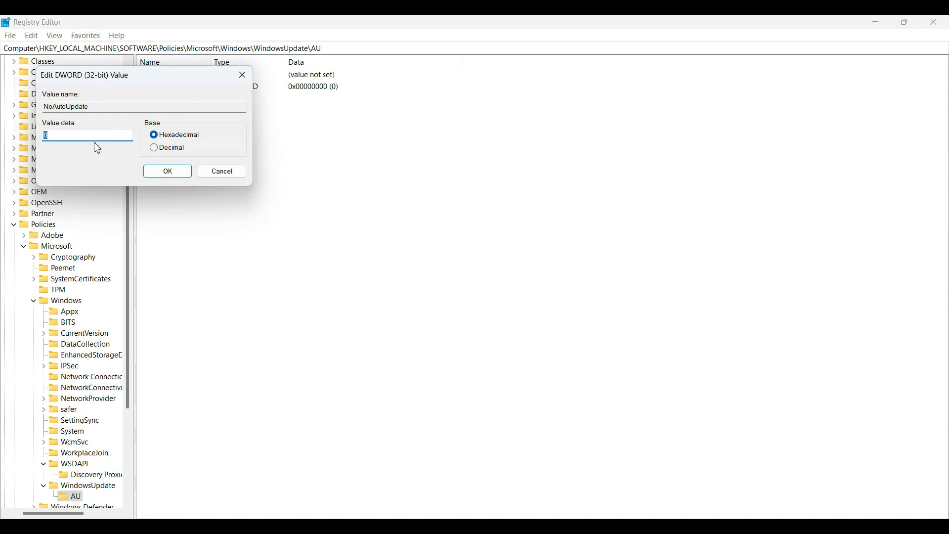
type("1")
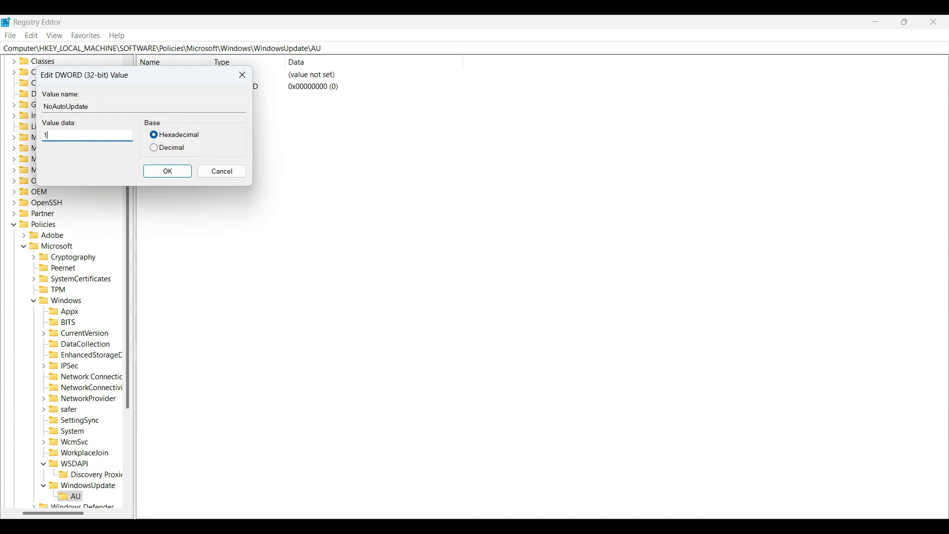
left_click(169, 171)
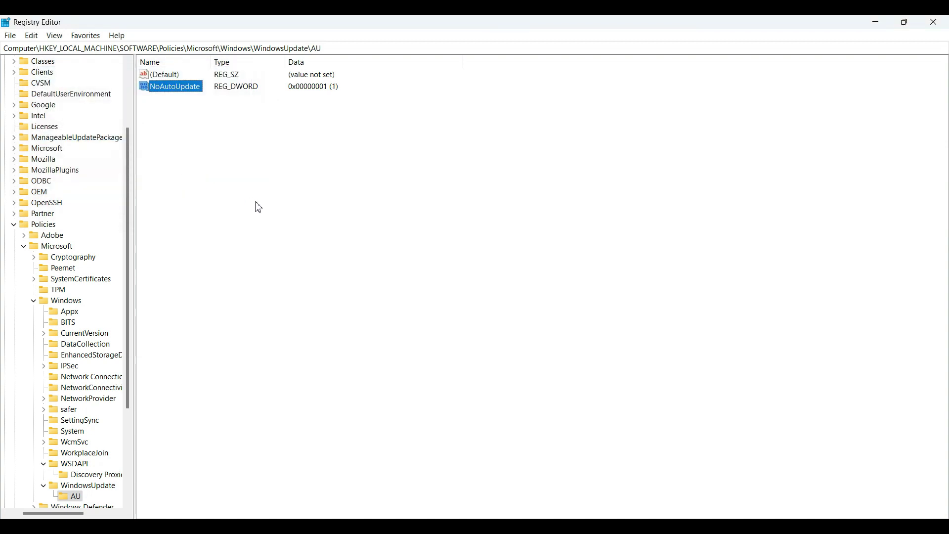